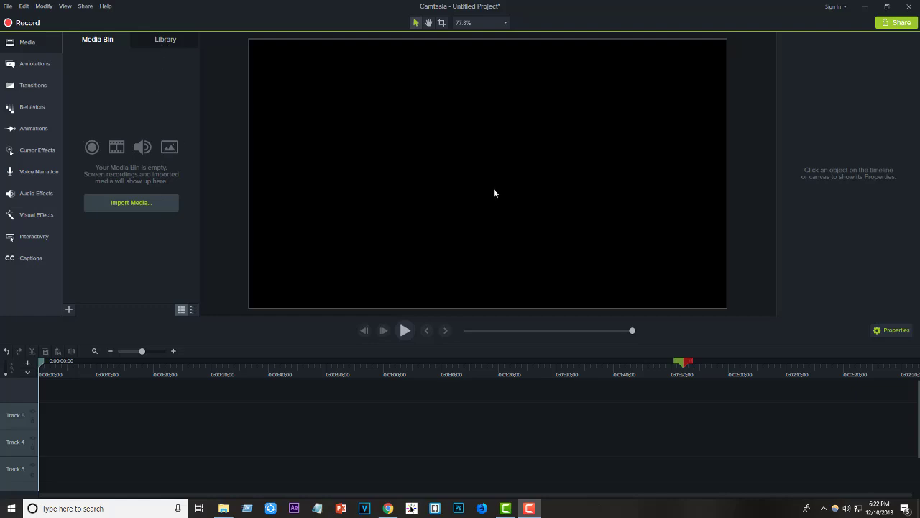
pyautogui.moveTo(524, 509)
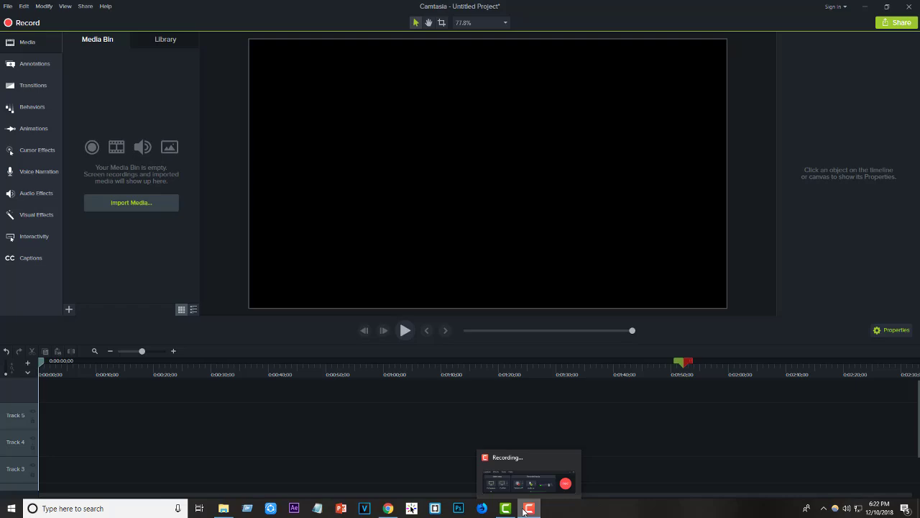
pyautogui.click(524, 510)
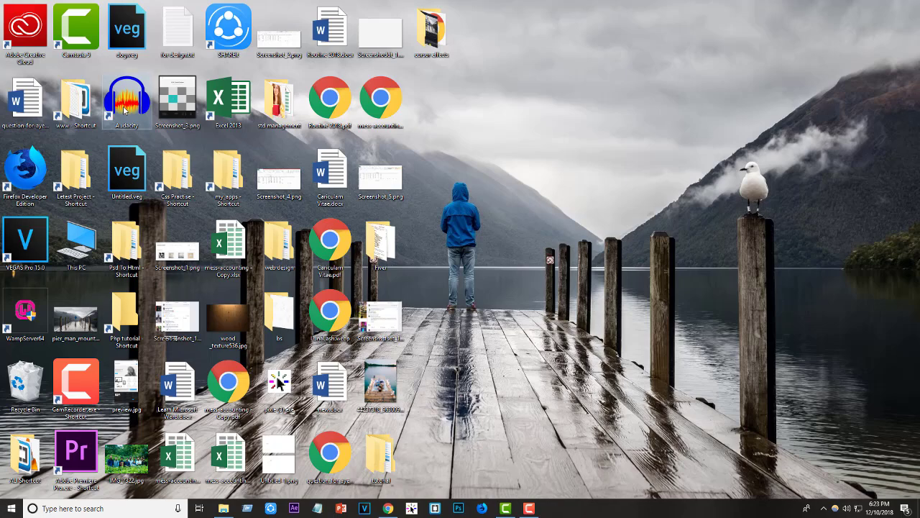
pyautogui.click(507, 509)
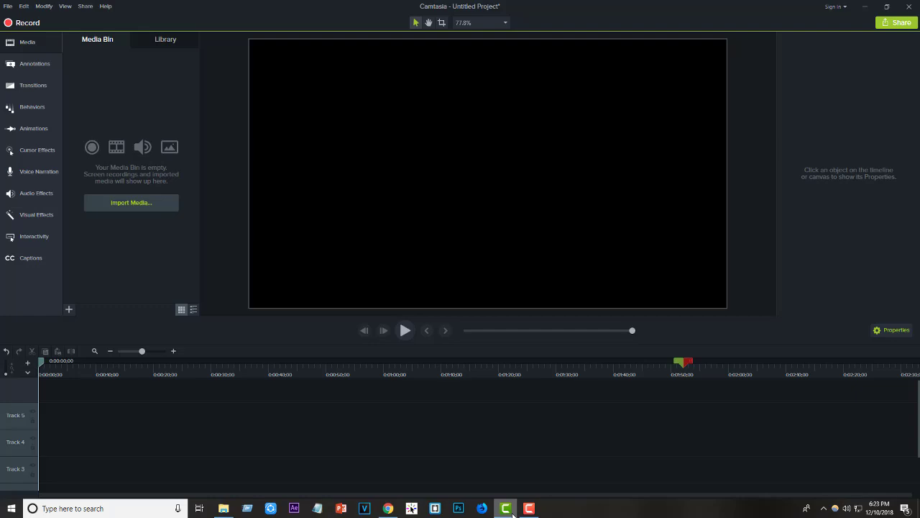
# - Import the DSLR camera review video from the Demo Videos folder and place it at the start of Track 4
pyautogui.click(137, 209)
pyautogui.click(154, 68)
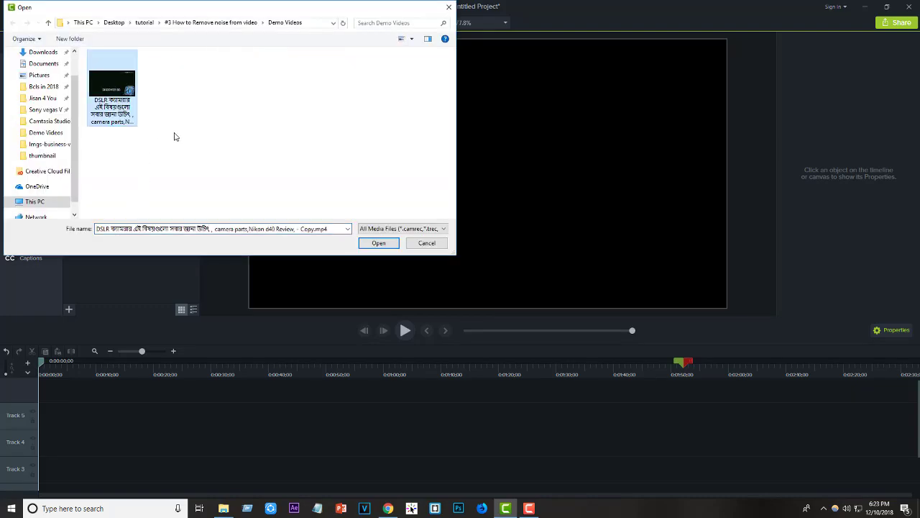
pyautogui.click(378, 243)
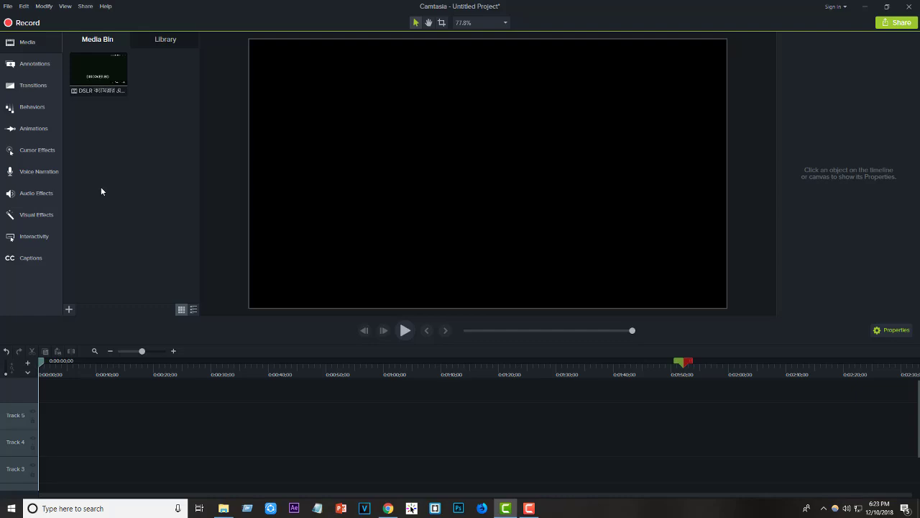
pyautogui.press('s')
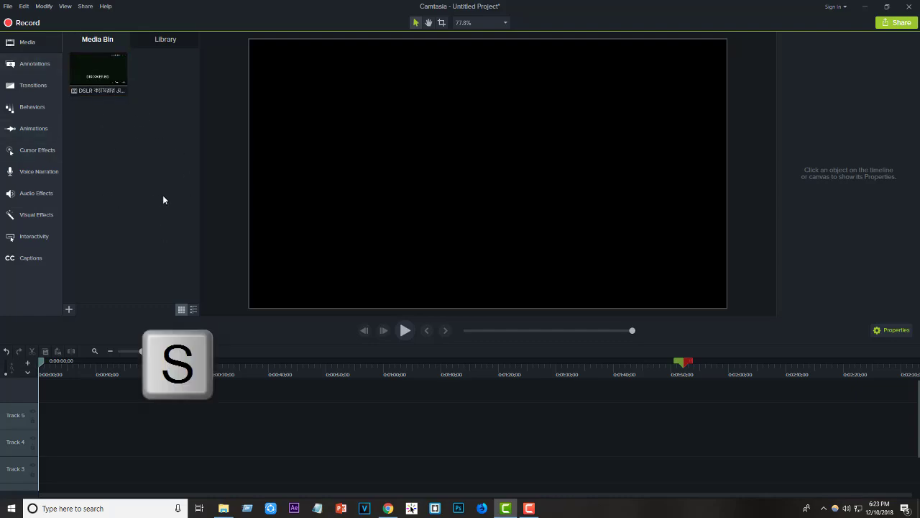
pyautogui.moveTo(110, 77); pyautogui.dragTo(49, 443)
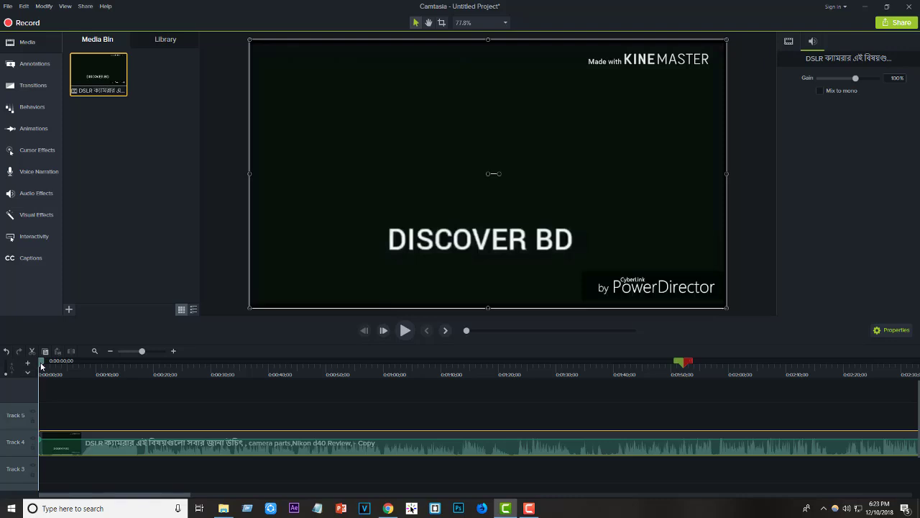
# - Play the clip from about 18 seconds to about 32 seconds to listen for background noise
pyautogui.press('Delete')
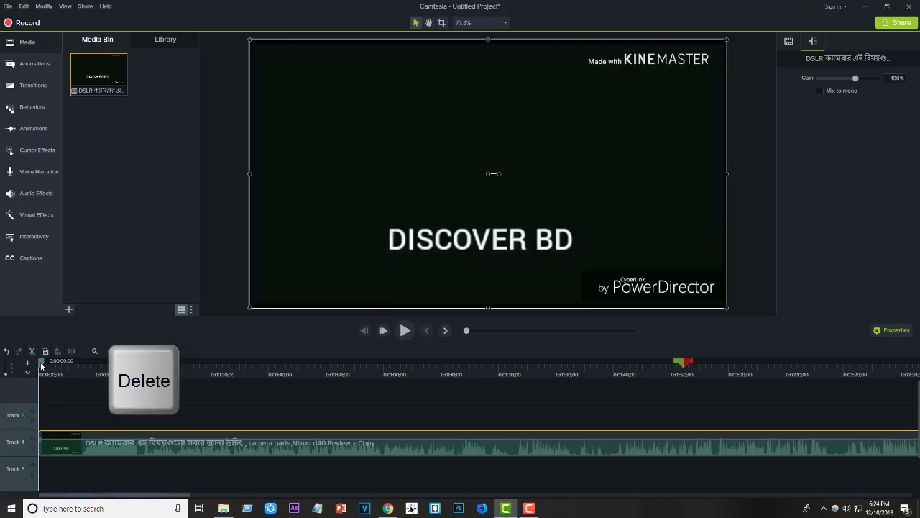
pyautogui.moveTo(41, 366); pyautogui.dragTo(147, 387)
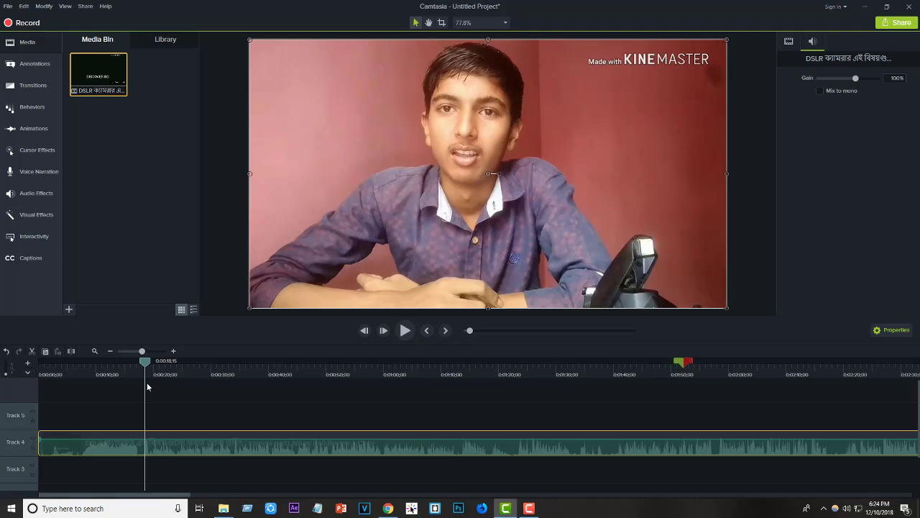
pyautogui.press('space')
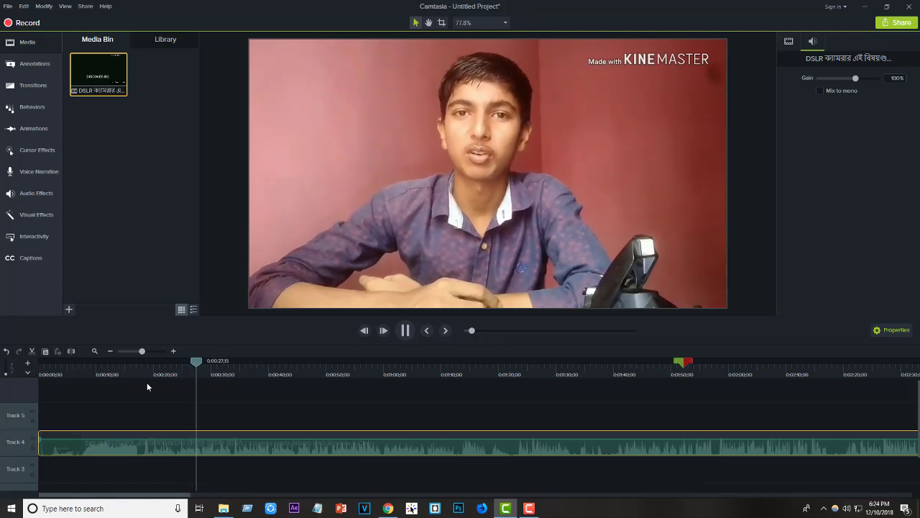
pyautogui.click(407, 332)
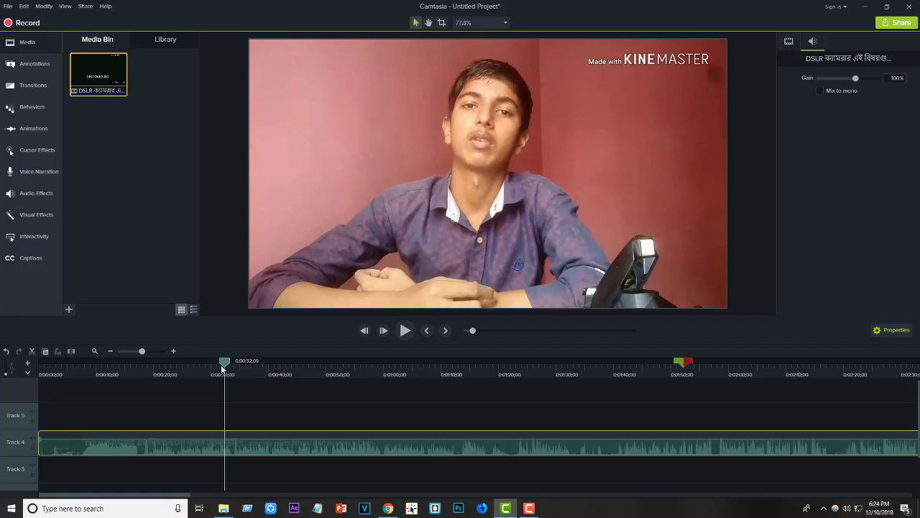
# - Split the video clip on Track 4 at 0:00:57;15
pyautogui.moveTo(224, 361); pyautogui.dragTo(369, 440)
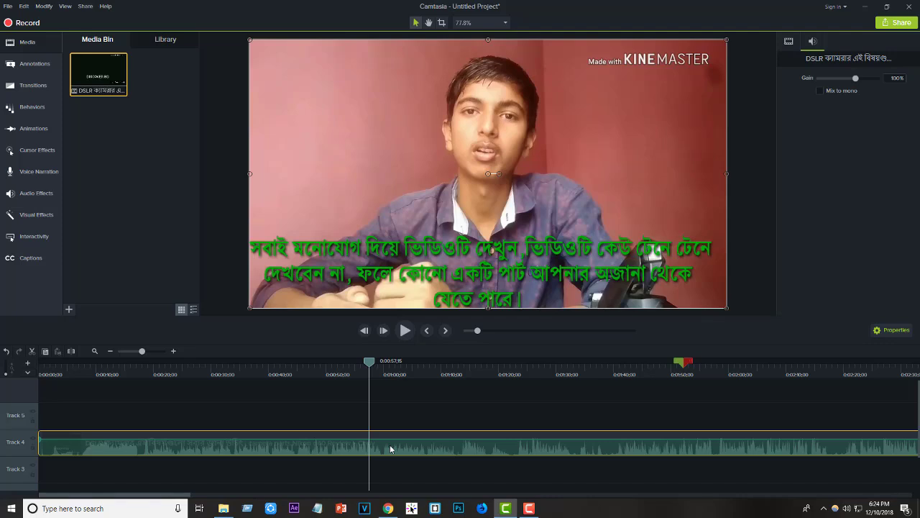
pyautogui.press('s')
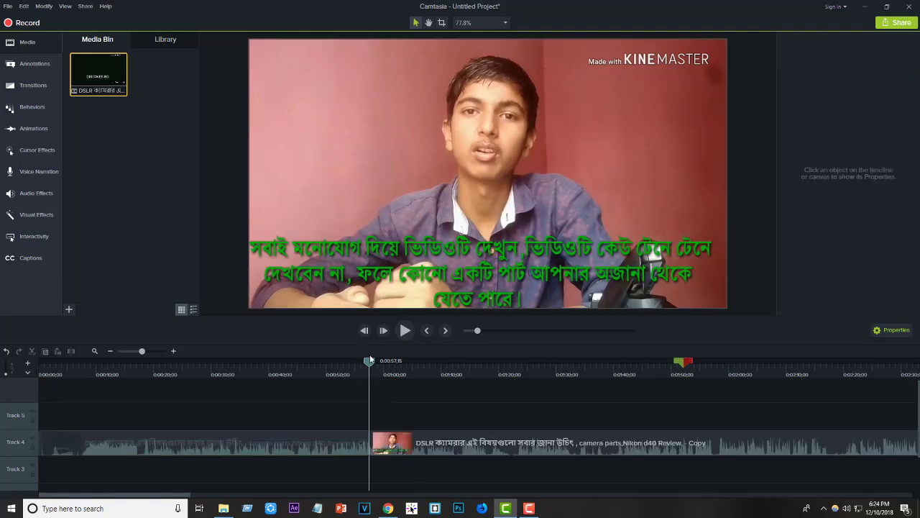
pyautogui.moveTo(369, 360); pyautogui.dragTo(336, 360)
# - Move the second part of the split clip away from the first and delete it, keeping the opening part at the timeline's start
pyautogui.click(316, 444)
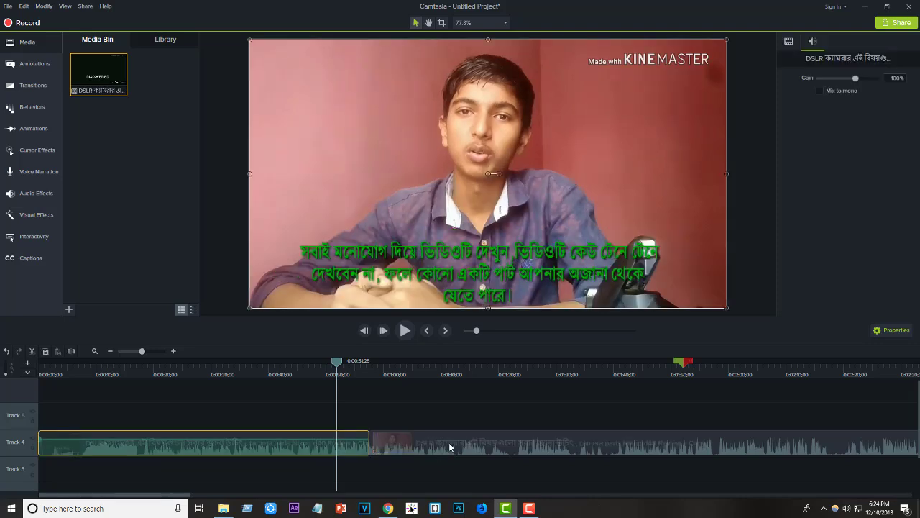
pyautogui.moveTo(449, 445); pyautogui.dragTo(508, 446)
pyautogui.click(353, 448)
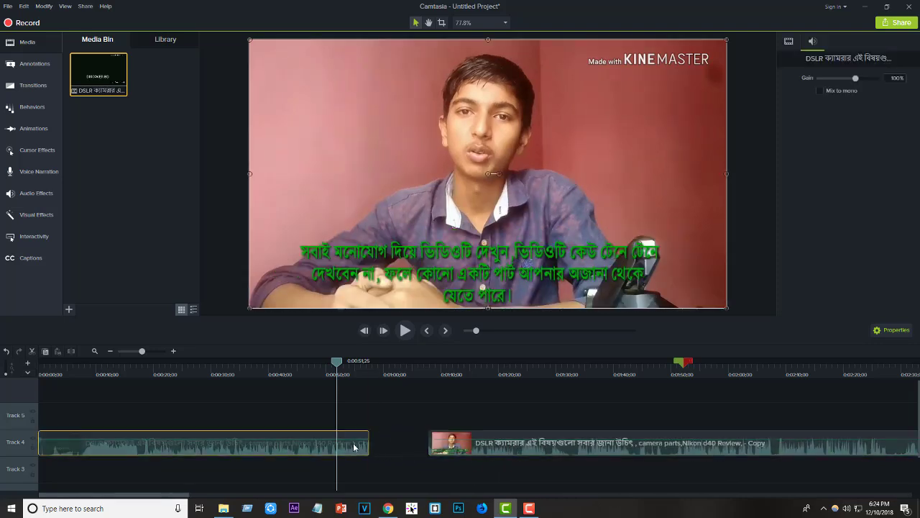
pyautogui.moveTo(352, 447); pyautogui.dragTo(359, 447)
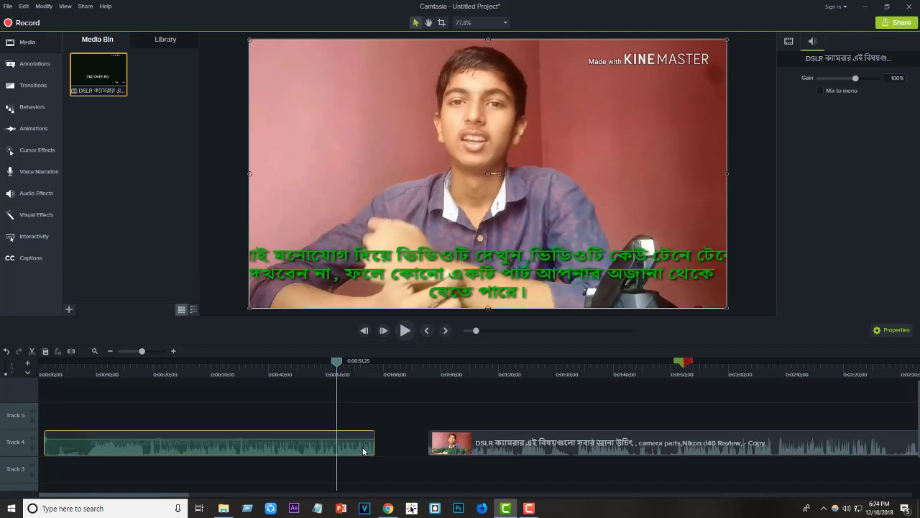
pyautogui.moveTo(364, 452); pyautogui.dragTo(359, 451)
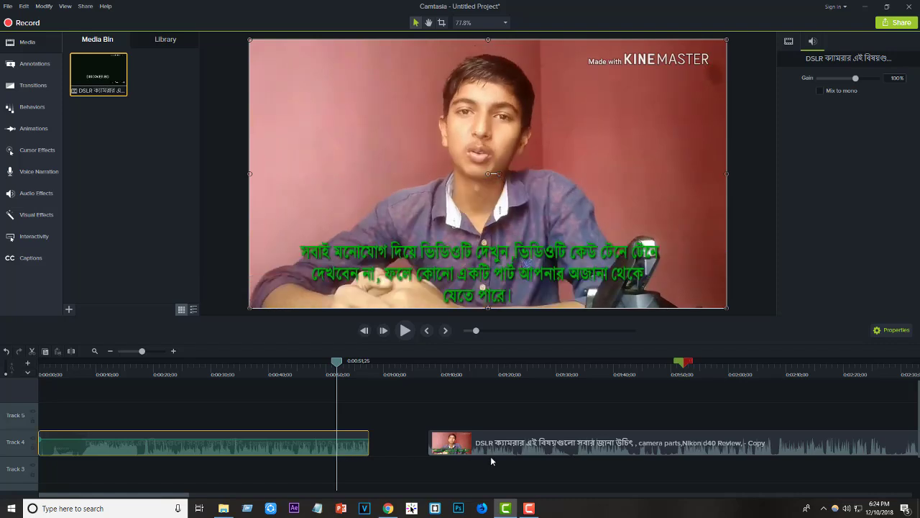
pyautogui.click(493, 453)
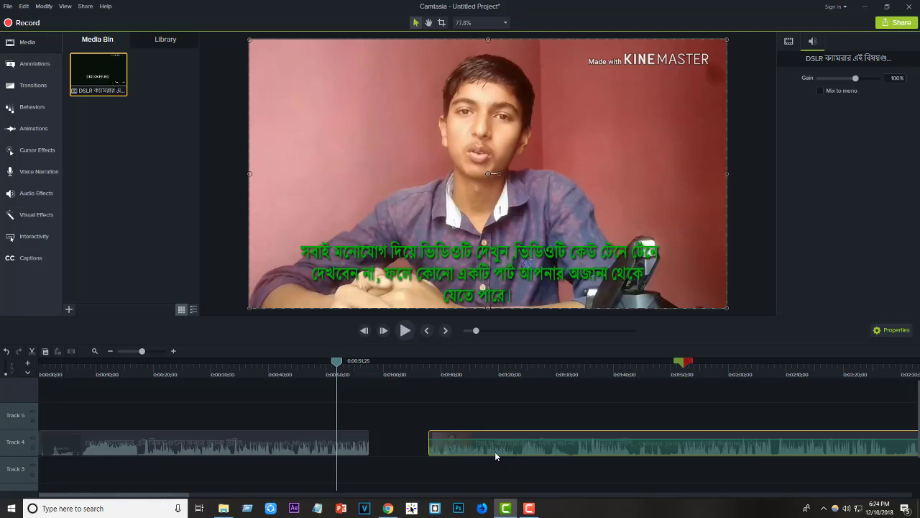
pyautogui.press('Delete')
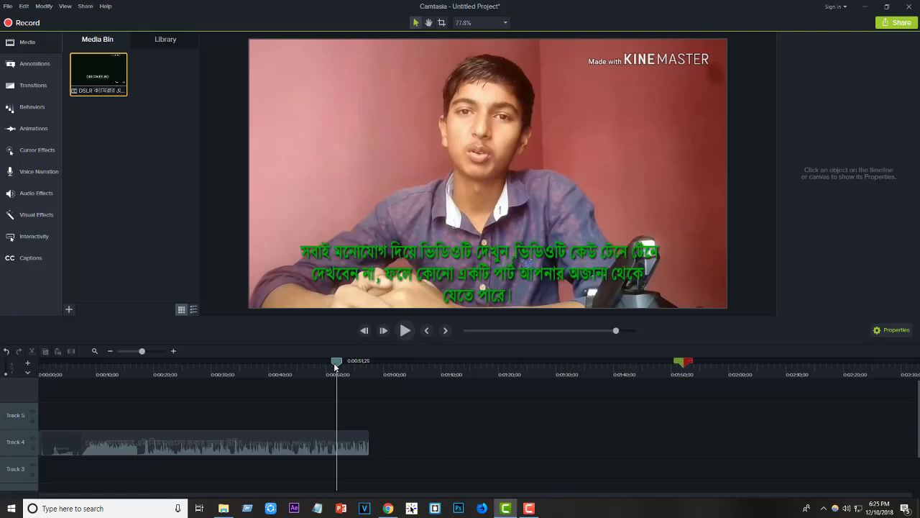
# - Apply the Noise Removal audio effect to the remaining clip on Track 4
pyautogui.click(24, 194)
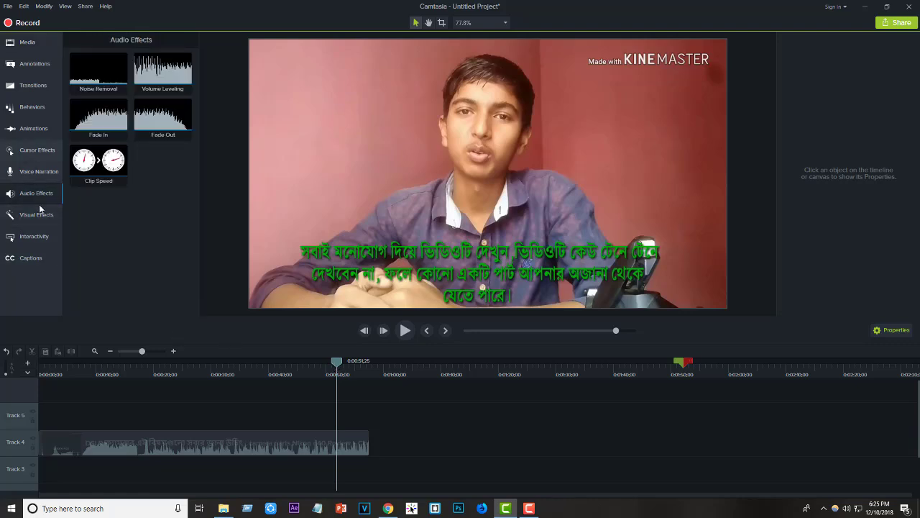
pyautogui.moveTo(116, 74); pyautogui.dragTo(222, 441)
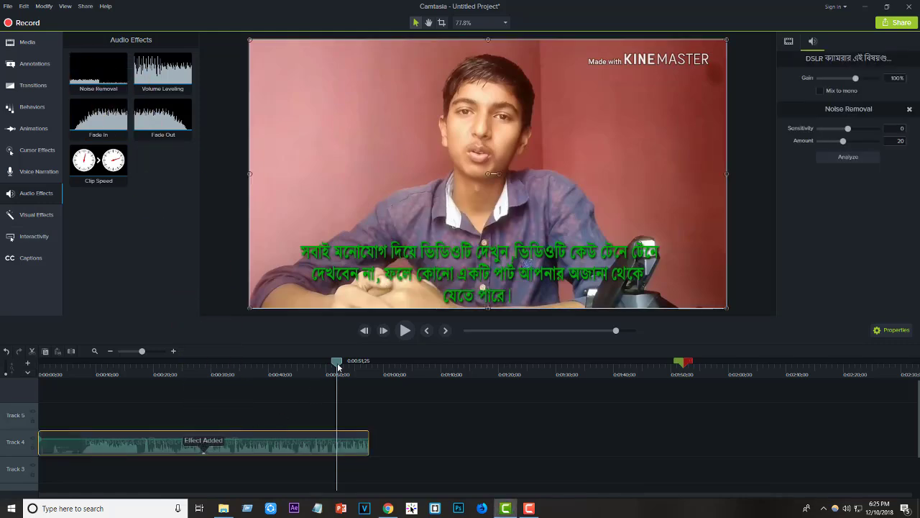
pyautogui.click(286, 404)
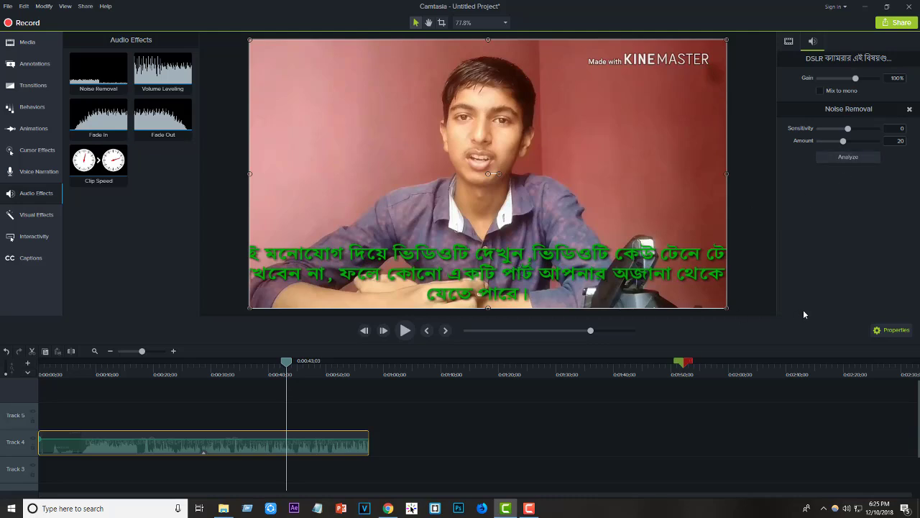
pyautogui.hotkey('ctrl', 'z')
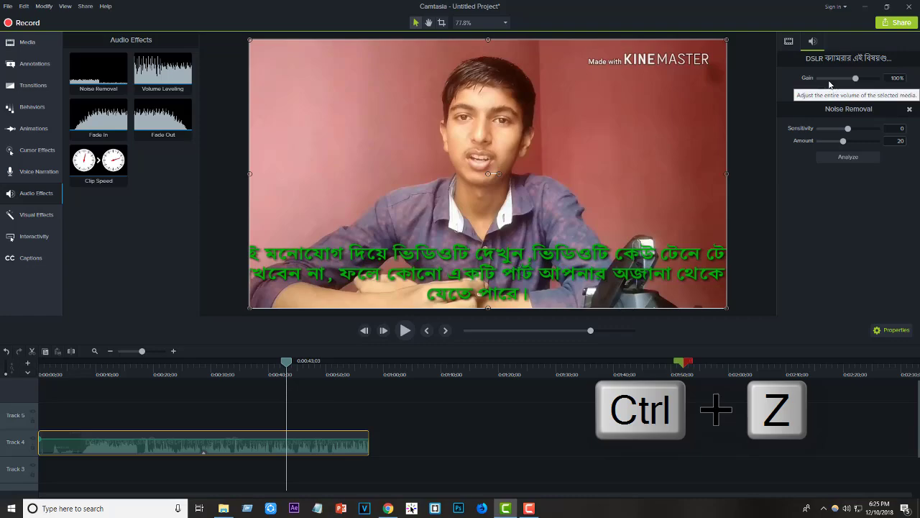
# - Separate the audio and video of the clip on Track 4
pyautogui.rightClick(344, 449)
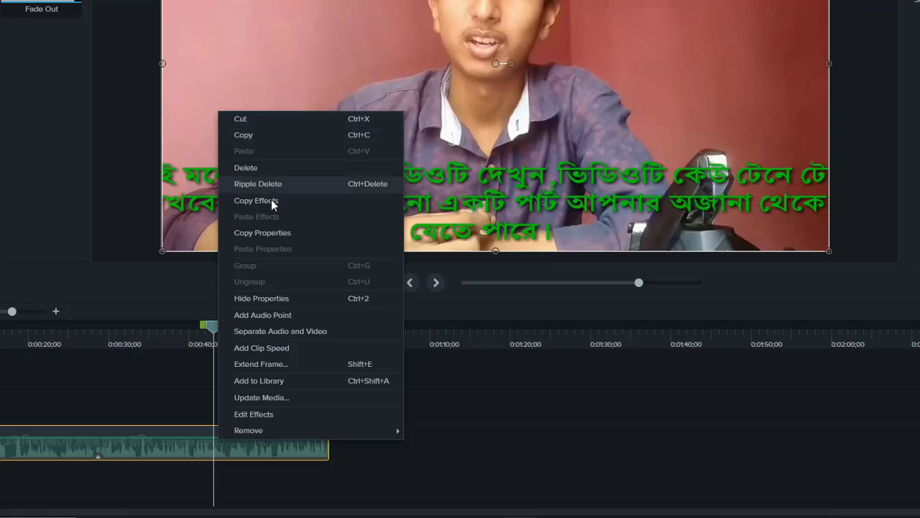
pyautogui.click(274, 330)
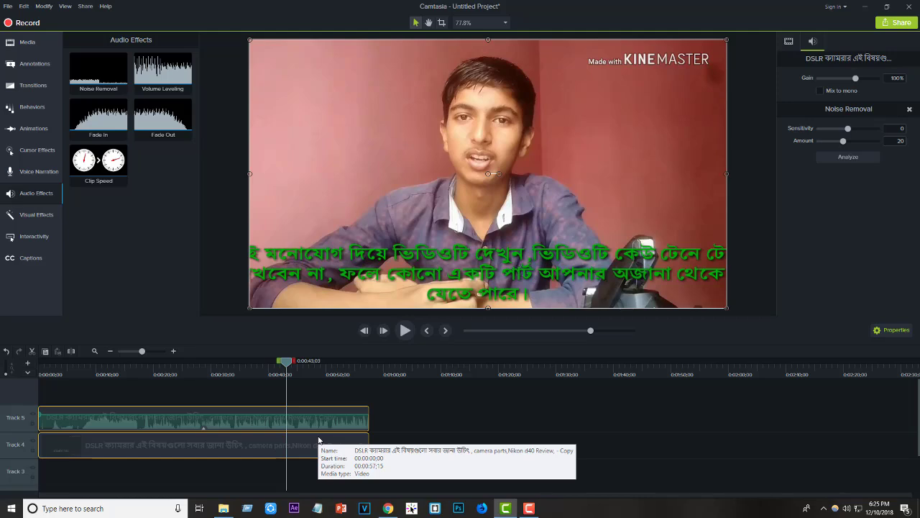
pyautogui.click(232, 447)
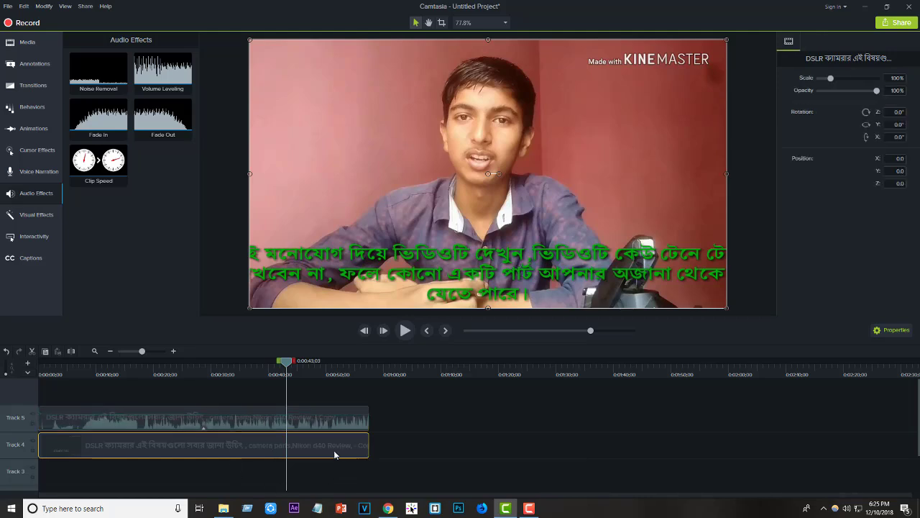
pyautogui.click(322, 421)
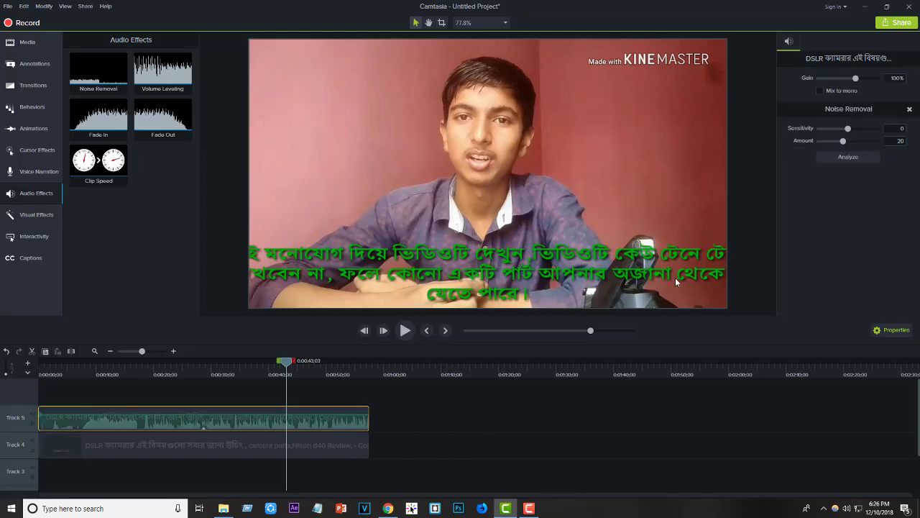
pyautogui.click(356, 439)
# - Try lowering the separated audio clip's gain to 6% and play it back from around 20 seconds
pyautogui.click(356, 420)
pyautogui.moveTo(855, 78); pyautogui.dragTo(852, 77)
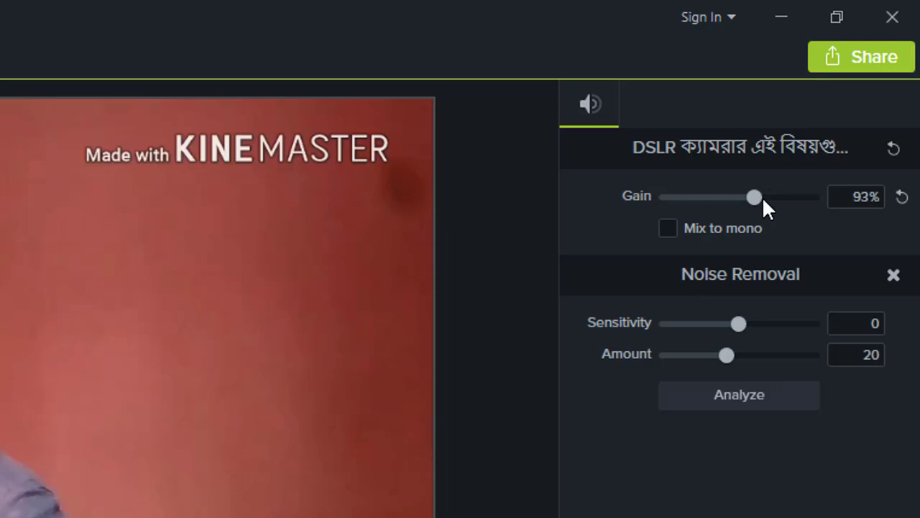
pyautogui.moveTo(762, 199); pyautogui.dragTo(688, 197)
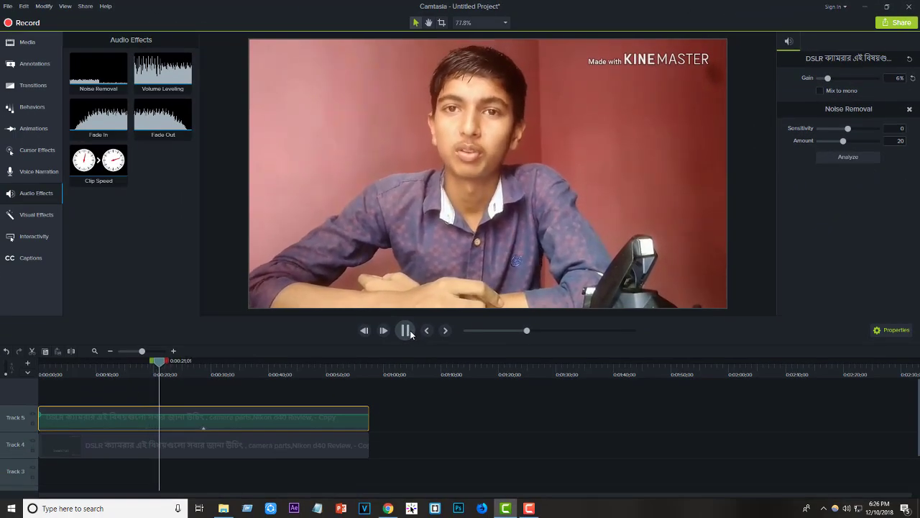
pyautogui.click(829, 79)
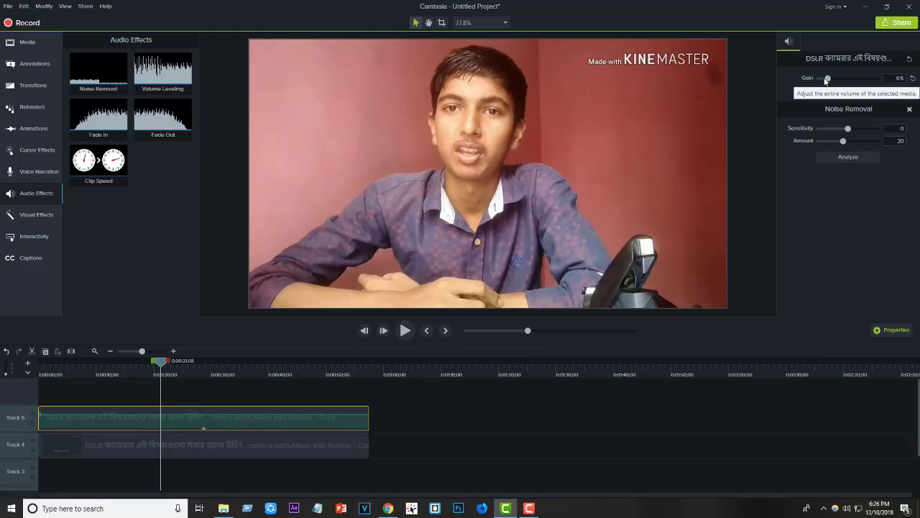
# - Set the audio clip's gain to 83% and run the Noise Removal analysis on it
pyautogui.moveTo(826, 78); pyautogui.dragTo(848, 84)
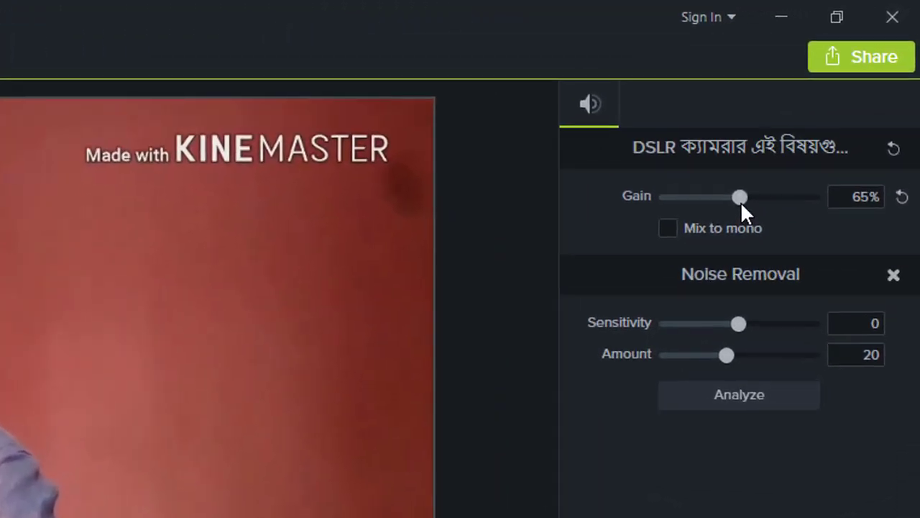
pyautogui.moveTo(741, 201)
pyautogui.mouseDown()
pyautogui.moveTo(780, 205)
pyautogui.moveTo(752, 203)
pyautogui.mouseUp()
pyautogui.moveTo(753, 199); pyautogui.dragTo(751, 198)
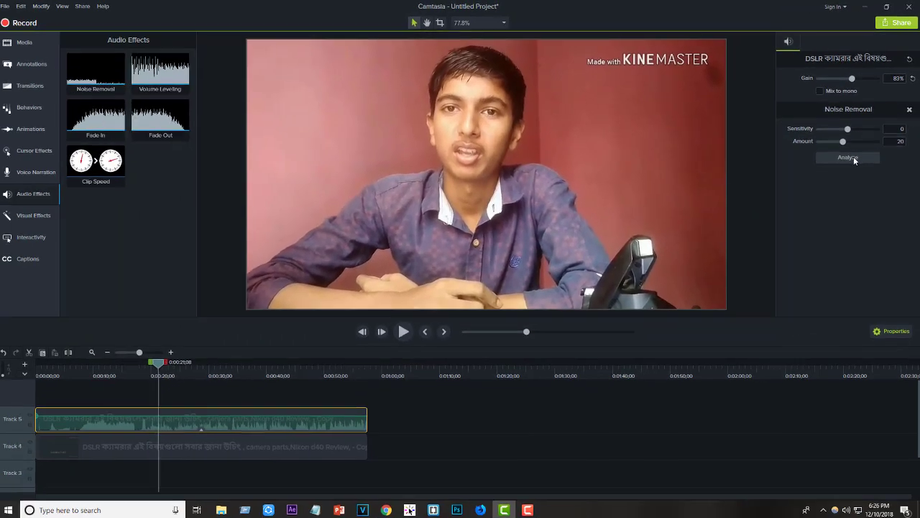
pyautogui.click(854, 160)
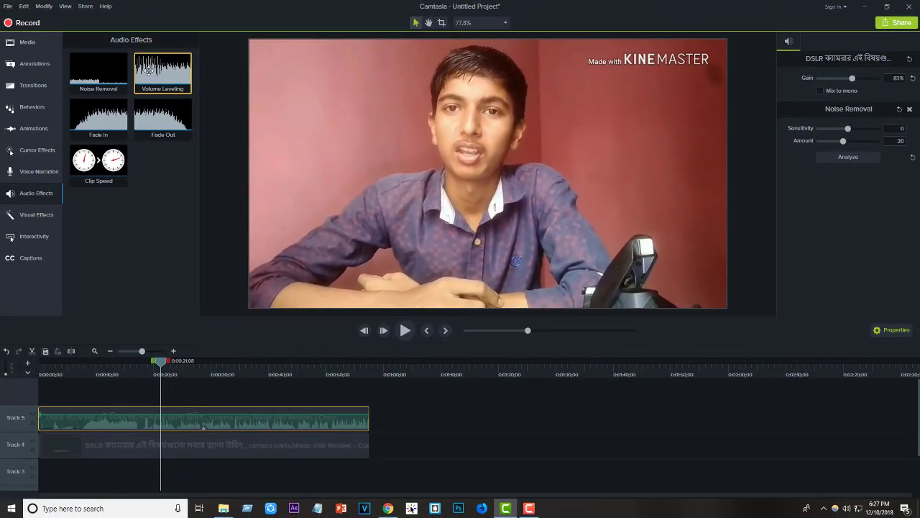
pyautogui.moveTo(148, 69); pyautogui.dragTo(204, 409)
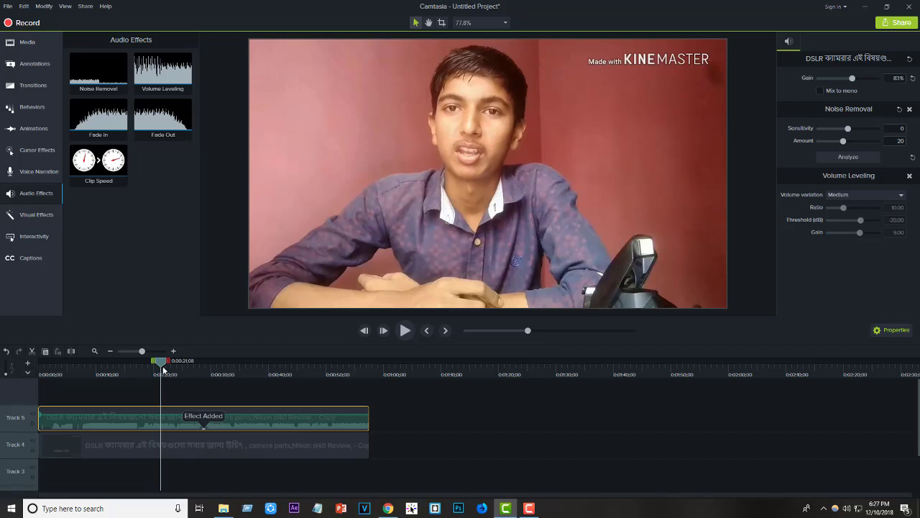
pyautogui.moveTo(162, 381); pyautogui.dragTo(234, 381)
pyautogui.hotkey('ctrl', 'z')
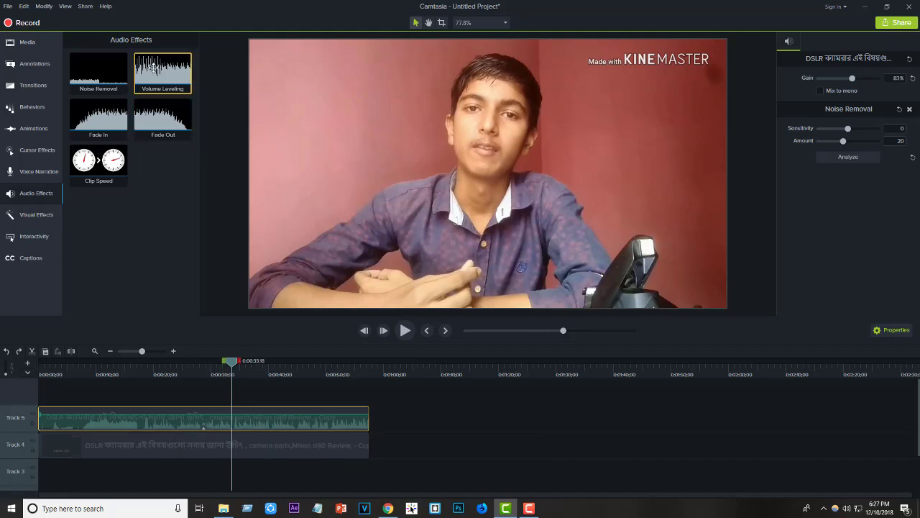
# - Apply the Volume Leveling effect to the audio clip on Track 5 and return the playhead to about 17 seconds
pyautogui.moveTo(154, 67); pyautogui.dragTo(214, 425)
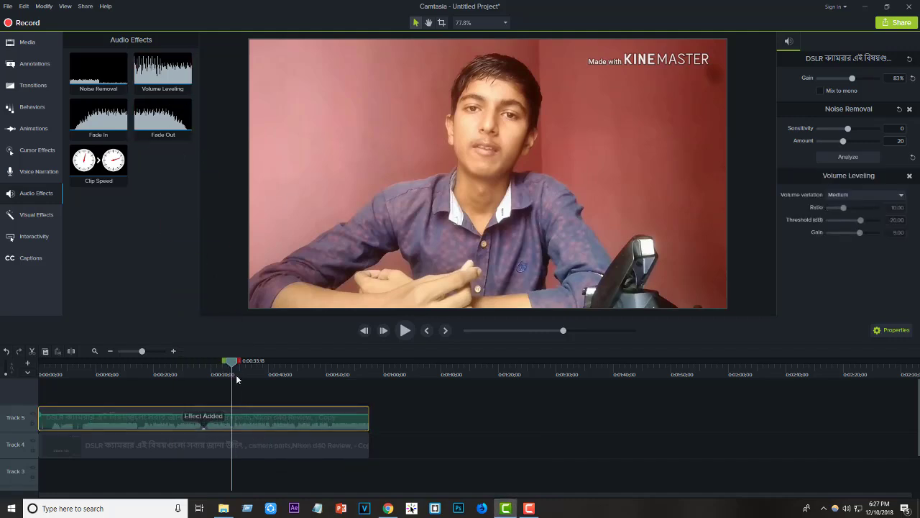
pyautogui.moveTo(230, 366); pyautogui.dragTo(137, 368)
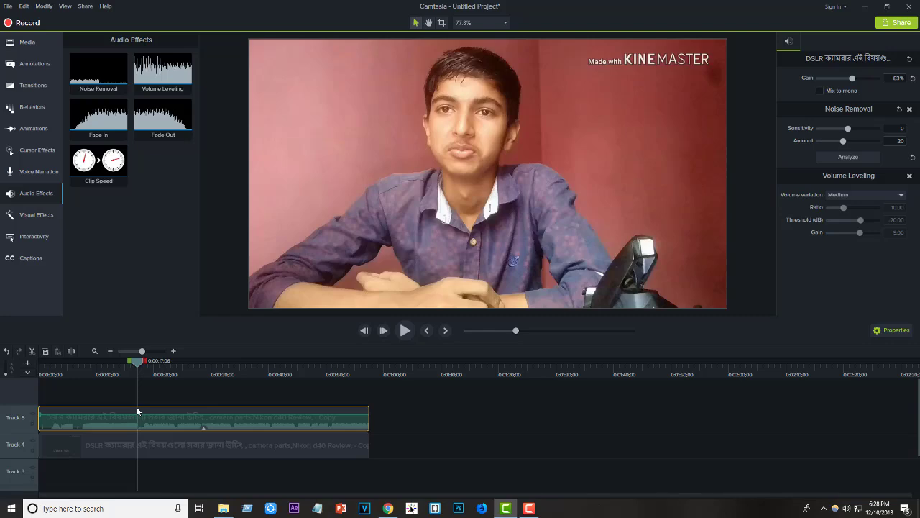
pyautogui.click(115, 159)
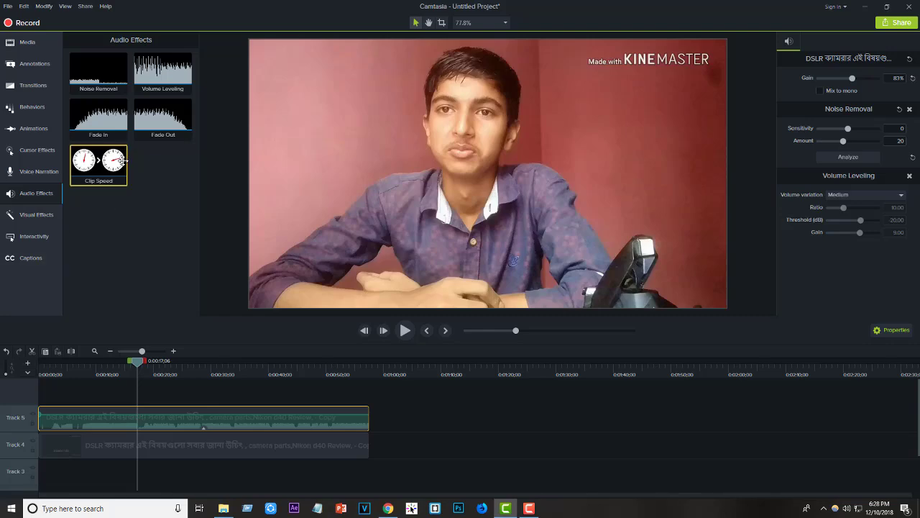